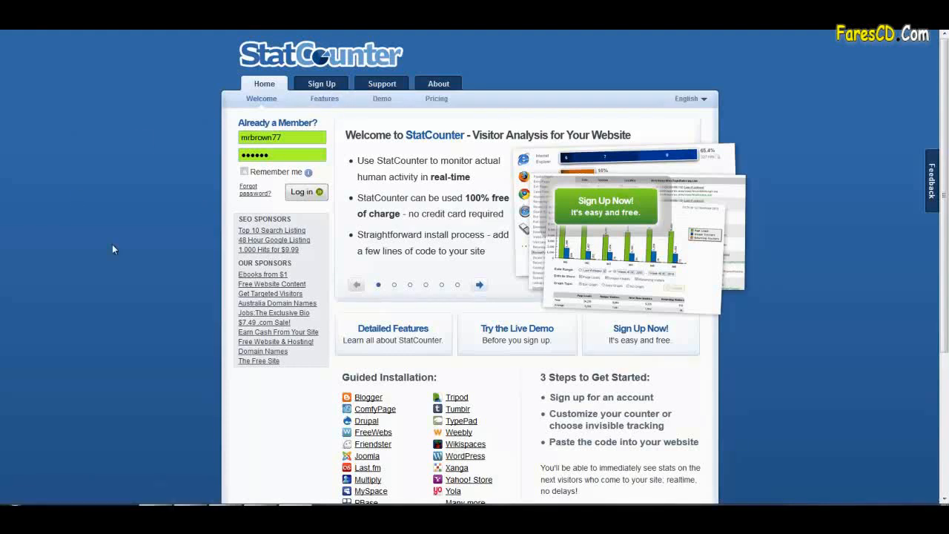
Log in to StatCounter with the pre-filled member credentials and start adding a new project.
left_click(317, 192)
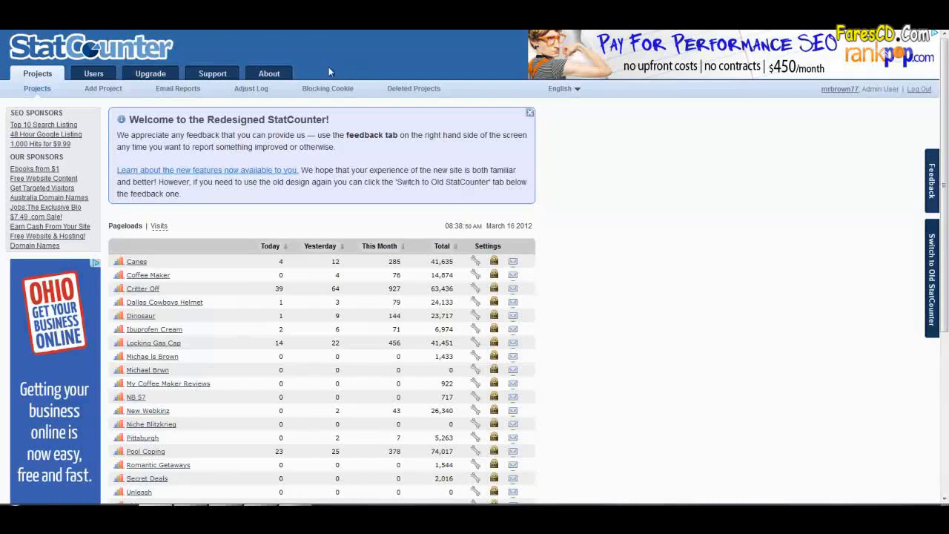
left_click(109, 89)
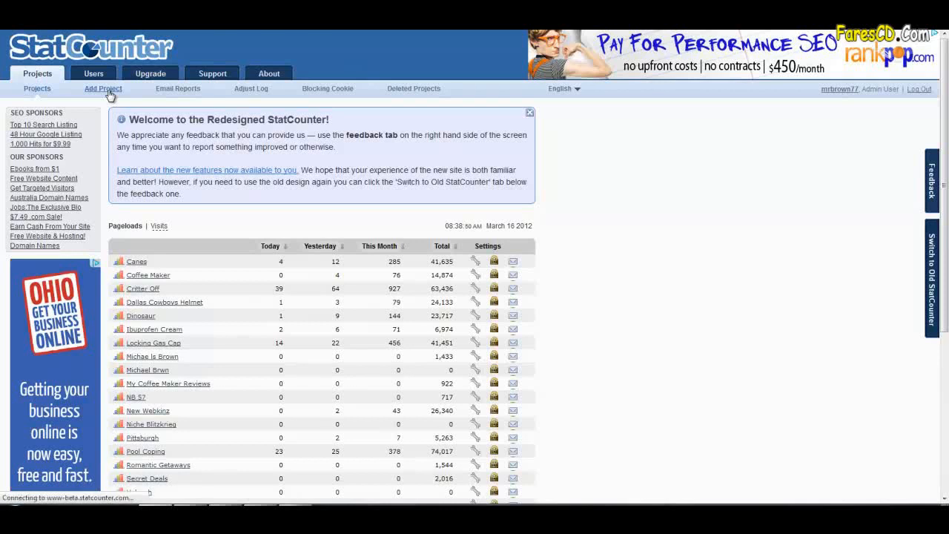
left_click(172, 160)
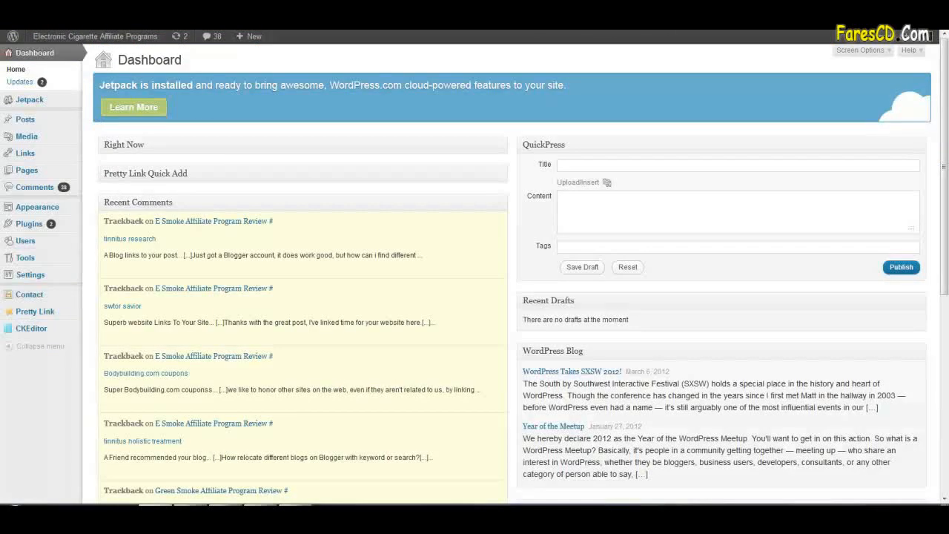
key("F11")
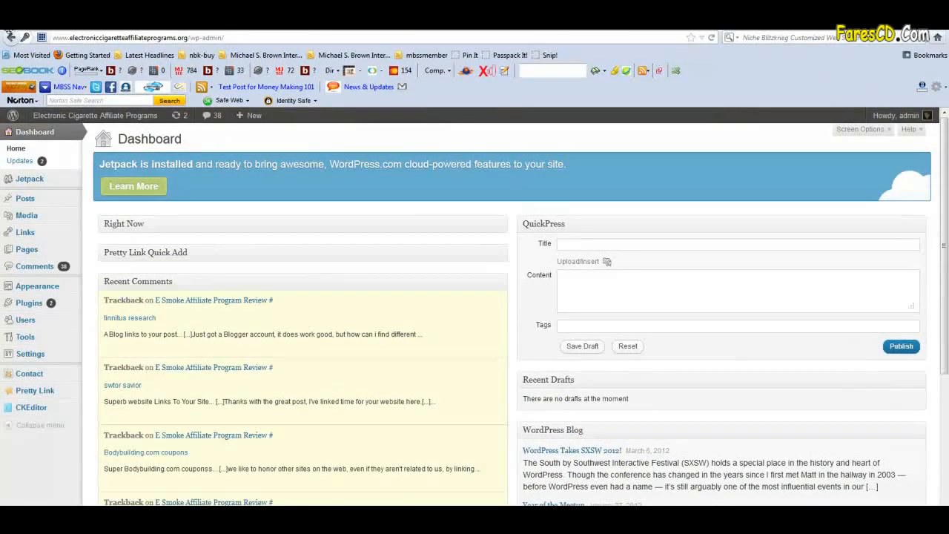
key("F11")
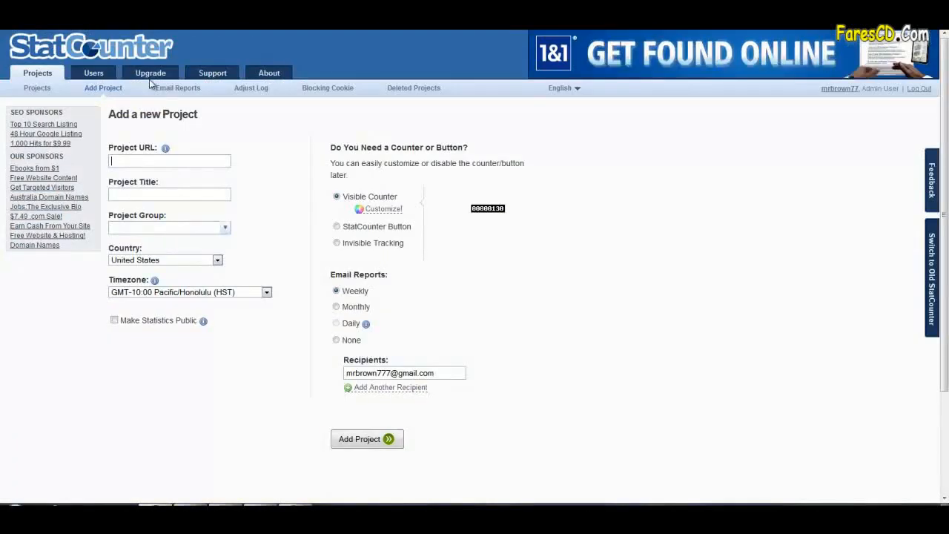
type("electroniccigaretteaffiliateprograms.org")
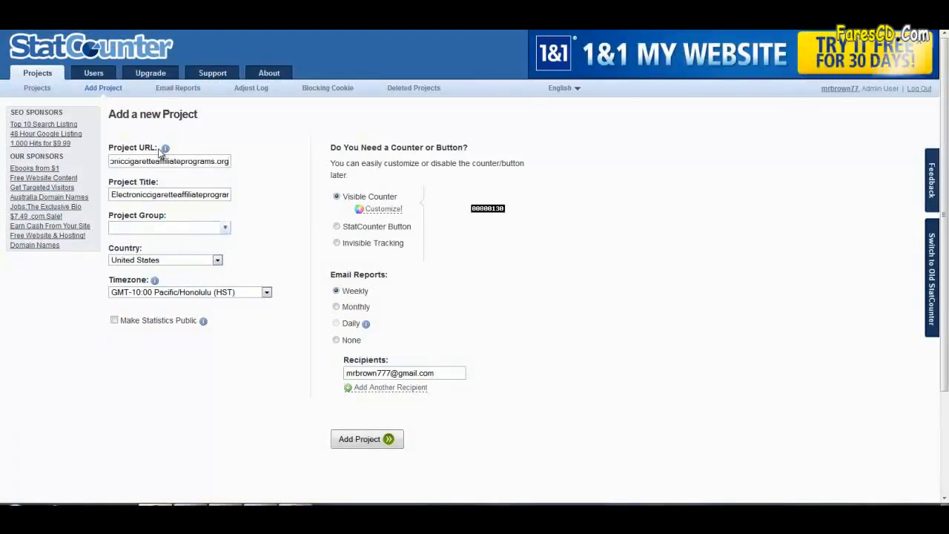
left_click(200, 154)
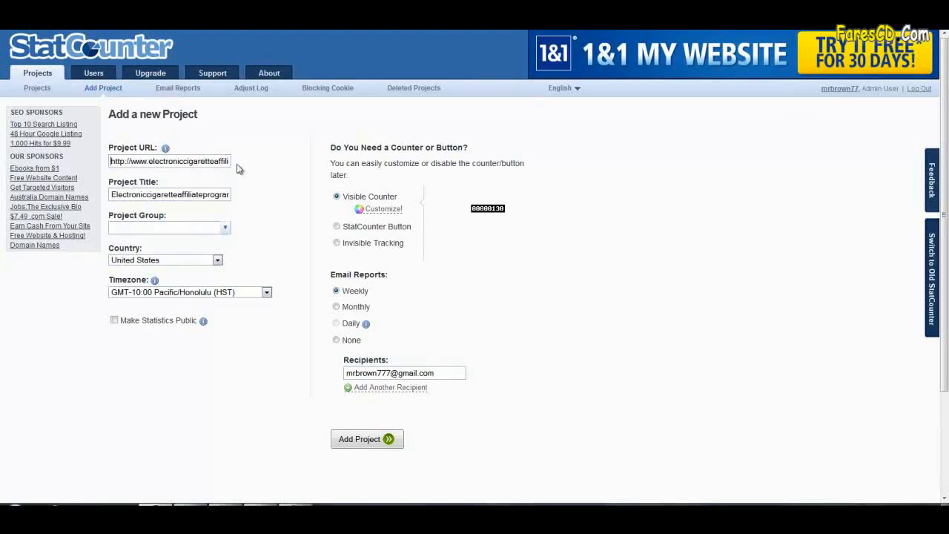
Replace the project title with "Electronic Affs".
double_click(194, 196)
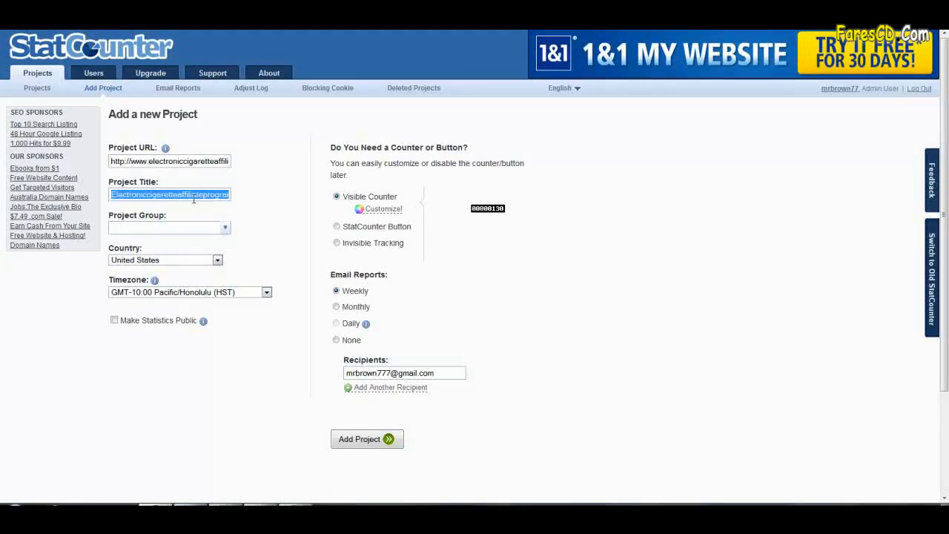
type("E.org")
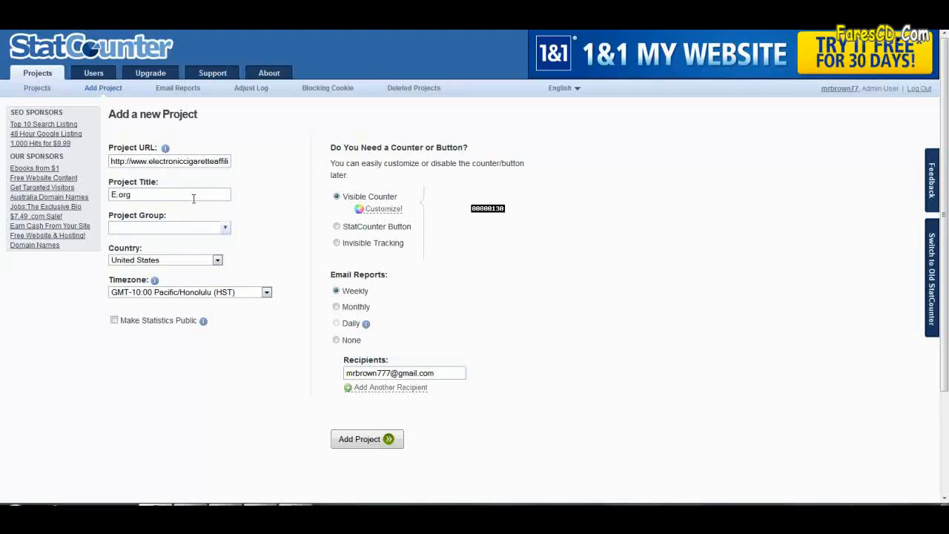
double_click(194, 197)
key("BackSpace")
key("BackSpace")
type("lectronic Affs")
Set the project's timezone to GMT-5:00 America/Chicago (CDT).
left_click(234, 292)
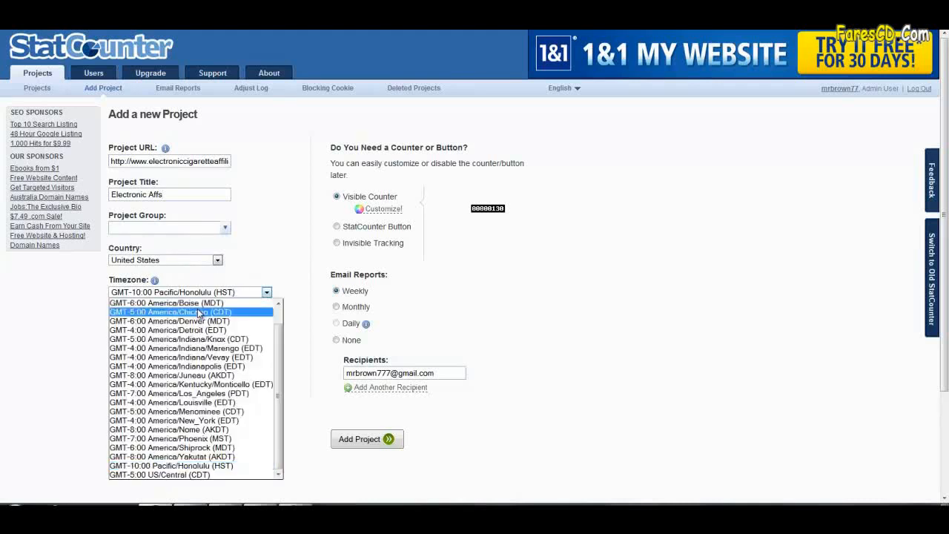
scroll(191, 327, "up", 1)
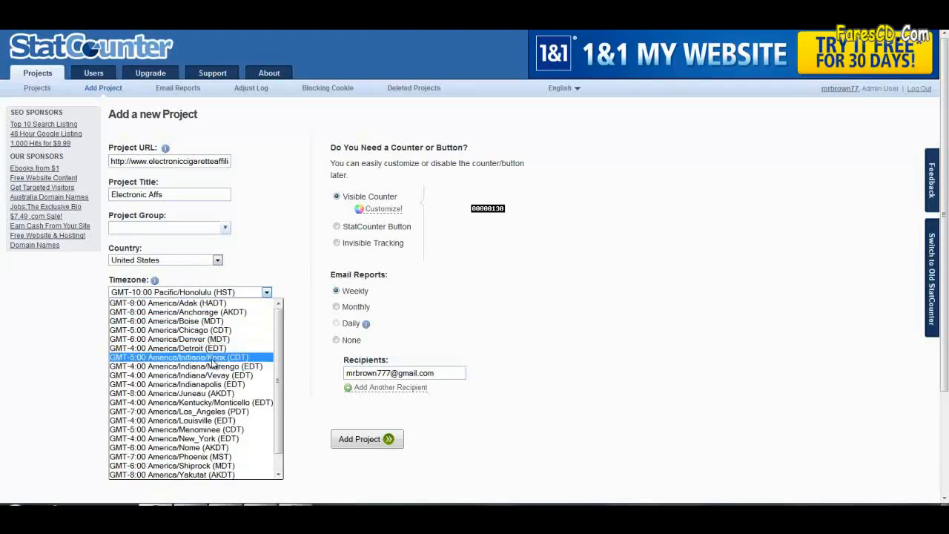
left_click(191, 331)
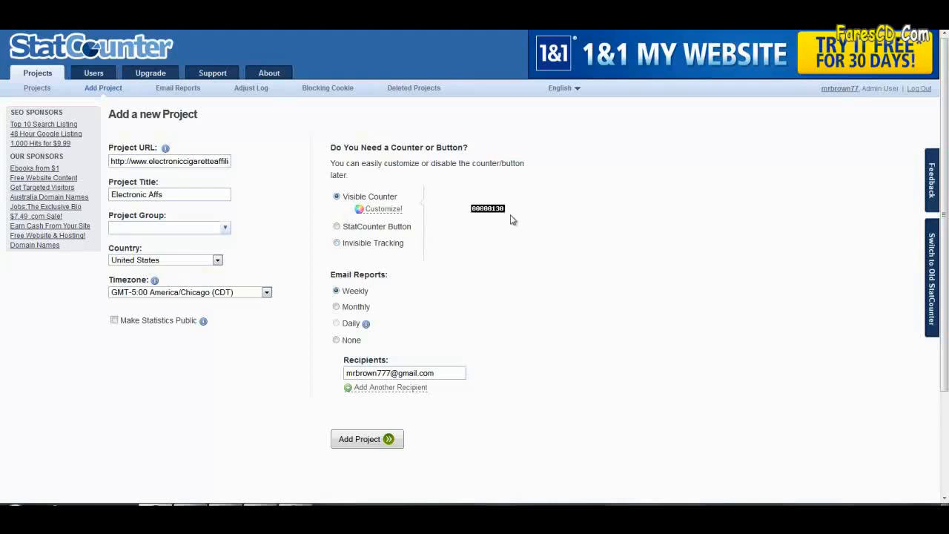
Choose Invisible Tracking with monthly email reports and add the project.
left_click(337, 243)
left_click(338, 198)
left_click(337, 243)
scroll(426, 289, "down", 1)
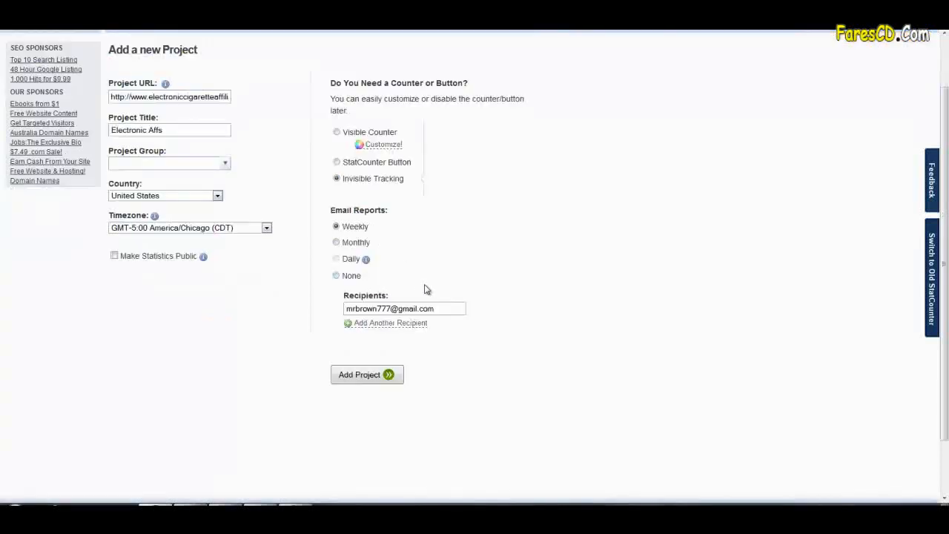
left_click(337, 242)
left_click(368, 375)
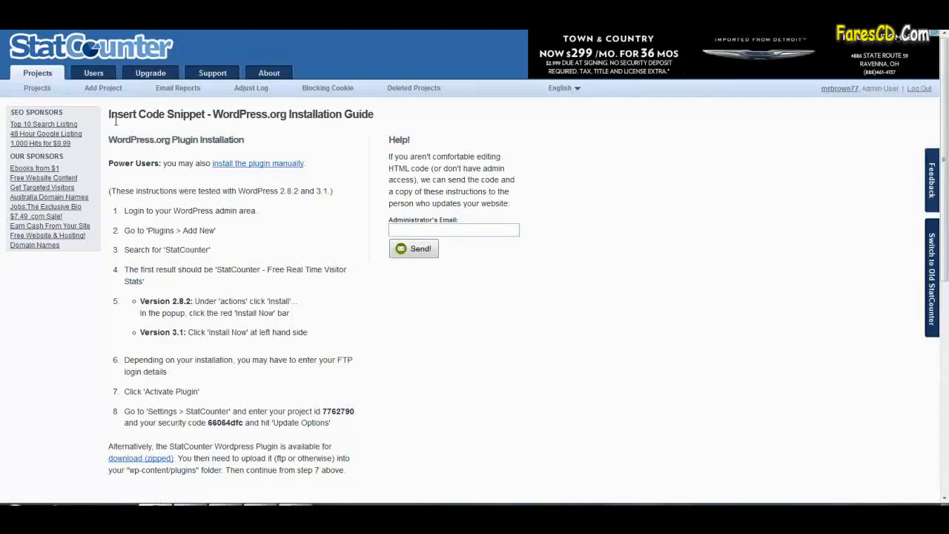
Read through the WordPress.org plugin installation guide, including its numbered steps, the installation check and the other available guides.
left_click_drag(117, 140, 244, 141)
left_click(254, 145)
scroll(265, 187, "down", 3)
scroll(264, 186, "up", 2)
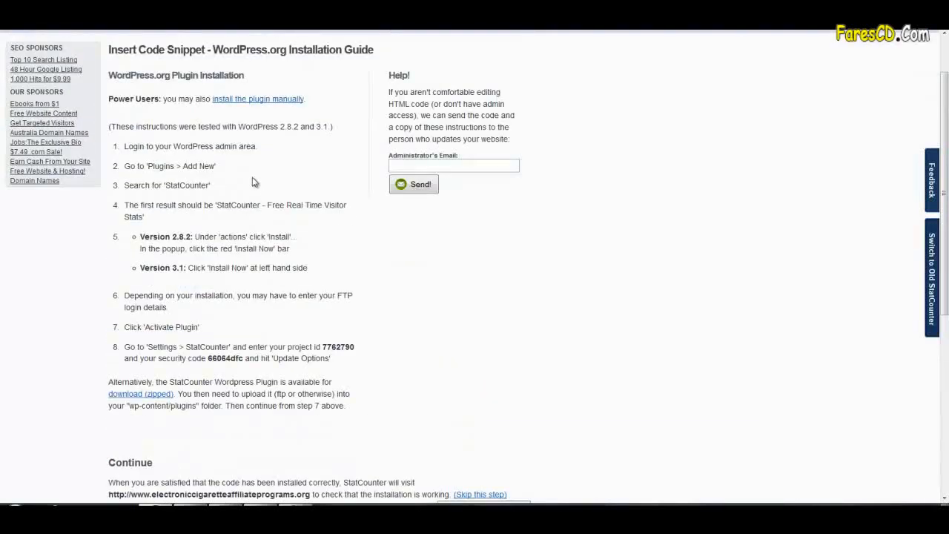
scroll(249, 221, "down", 1)
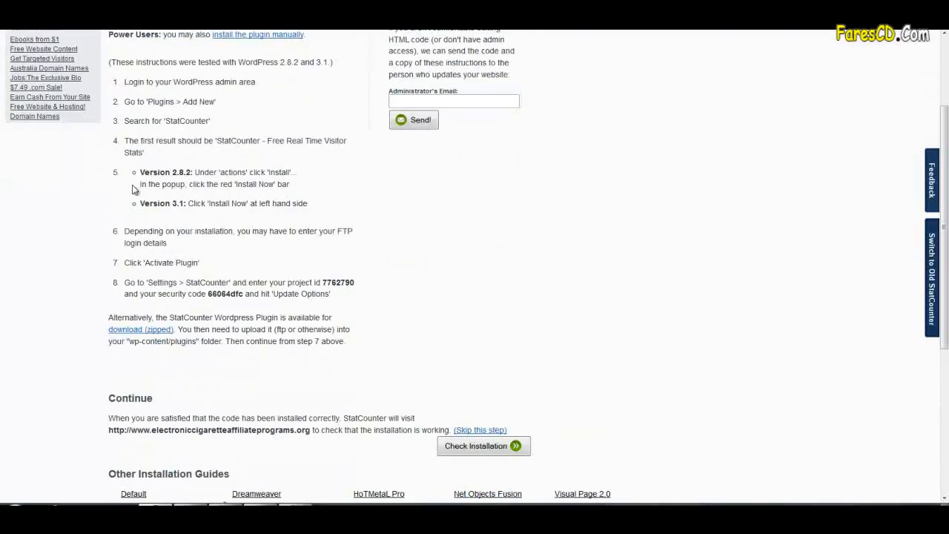
scroll(160, 189, "down", 3)
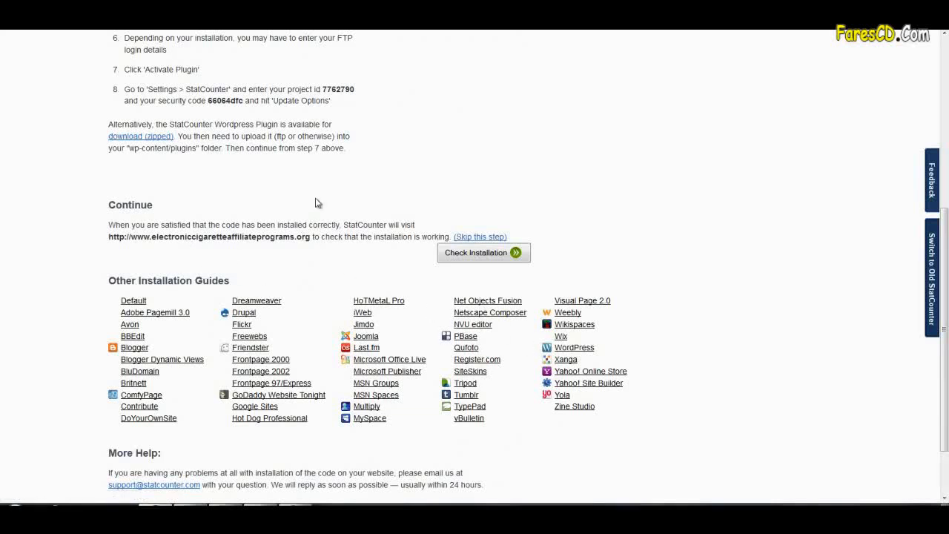
scroll(293, 194, "up", 5)
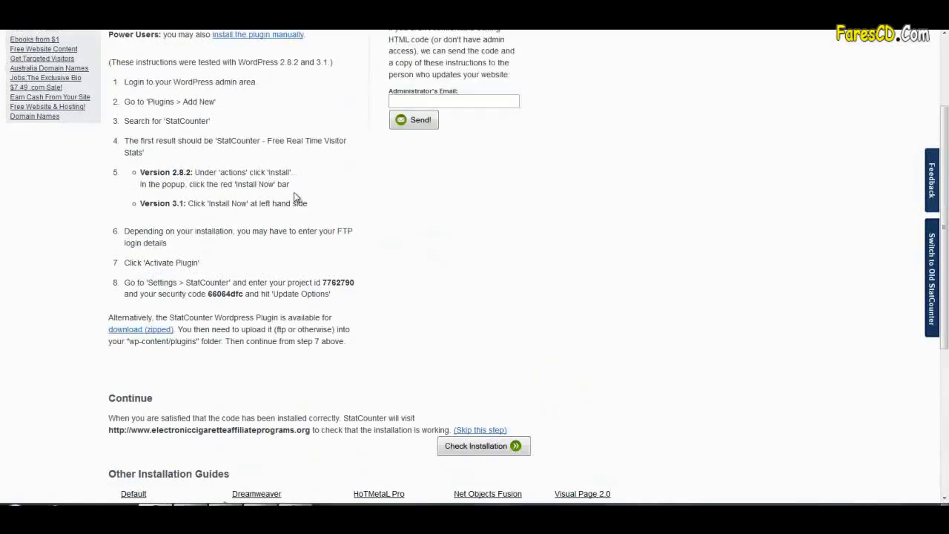
scroll(171, 178, "down", 2)
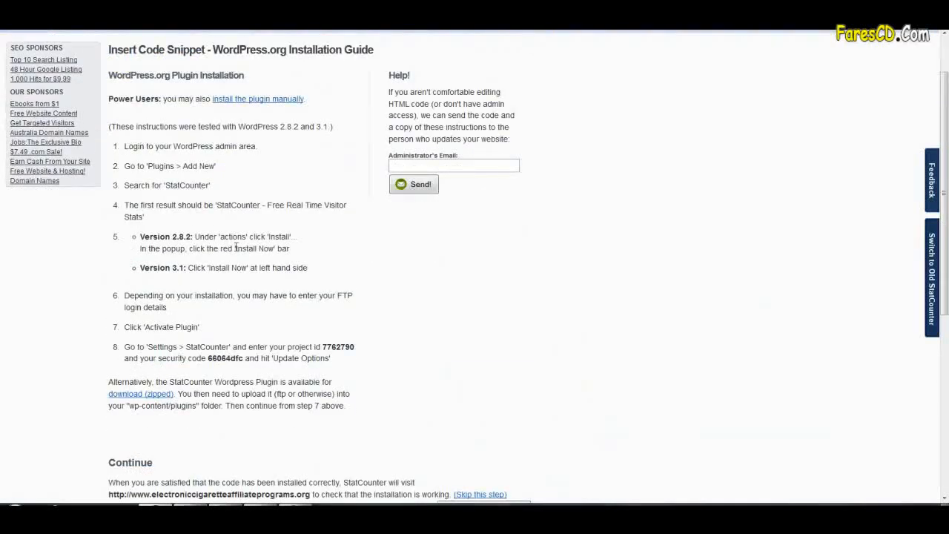
scroll(326, 384, "down", 4)
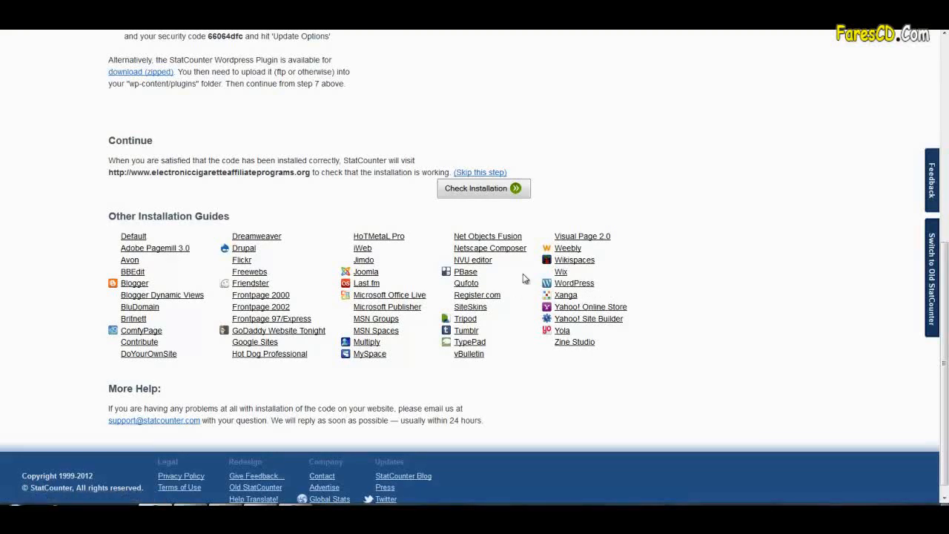
scroll(503, 293, "up", 5)
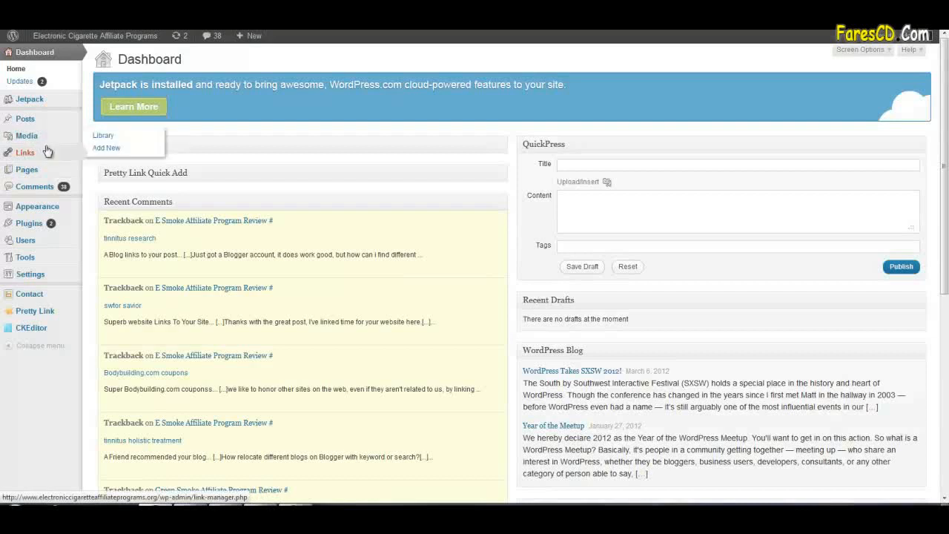
Switch to the WordPress admin site and search for new plugins with the term "statcounter".
mouse_move(73, 175)
mouse_move(70, 226)
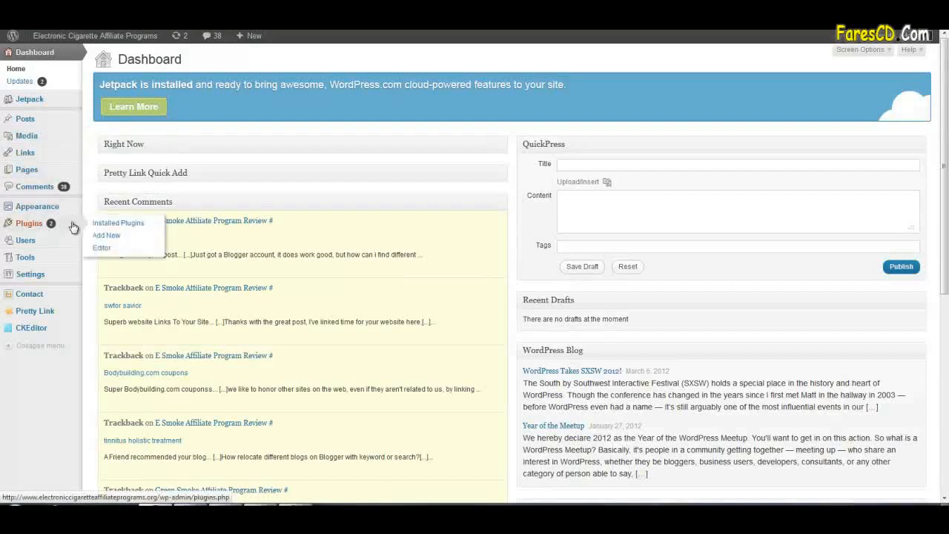
left_click(112, 236)
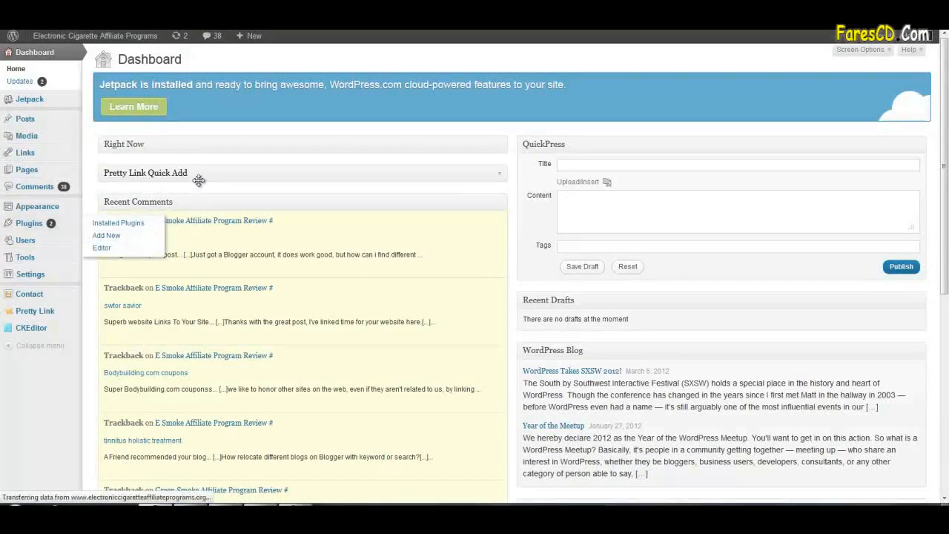
left_click(184, 226)
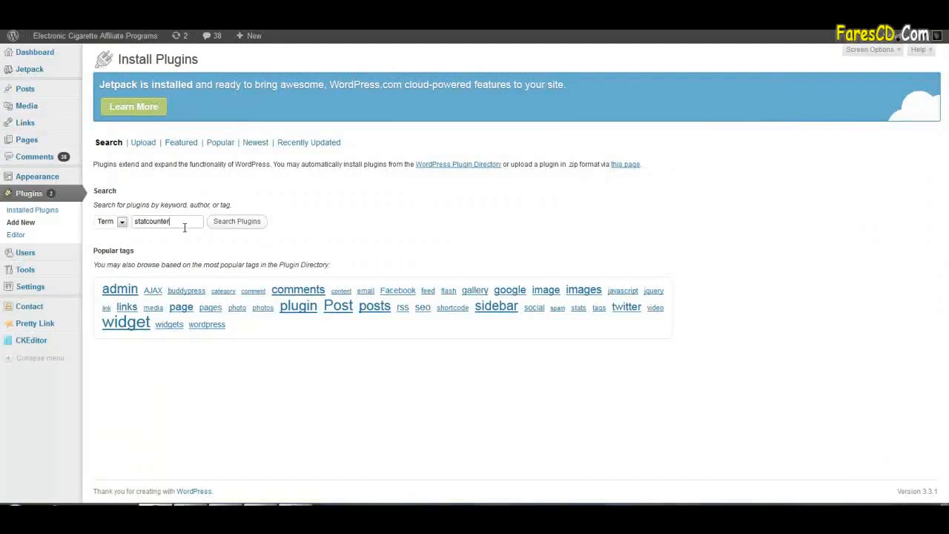
left_click(234, 224)
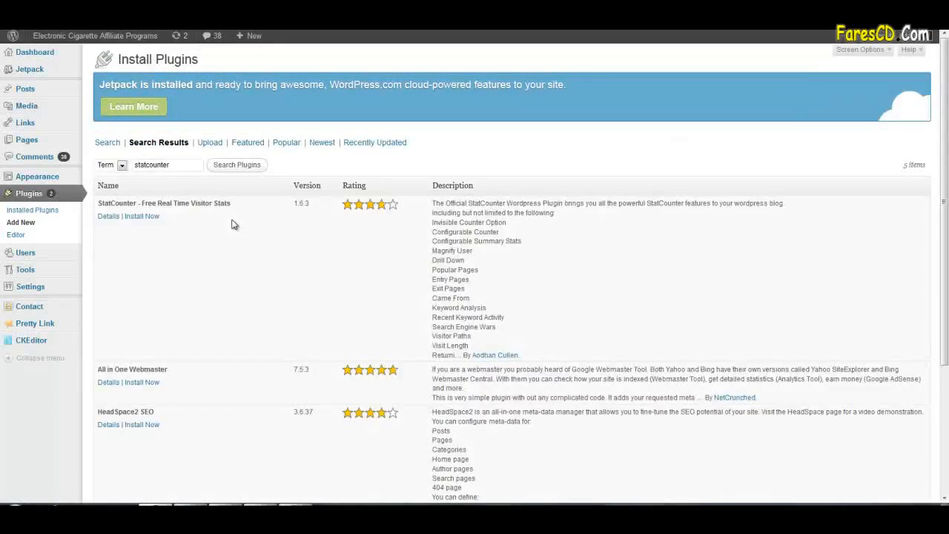
Install and activate the "StatCounter - Free Real Time Visitor Stats" plugin.
left_click(154, 218)
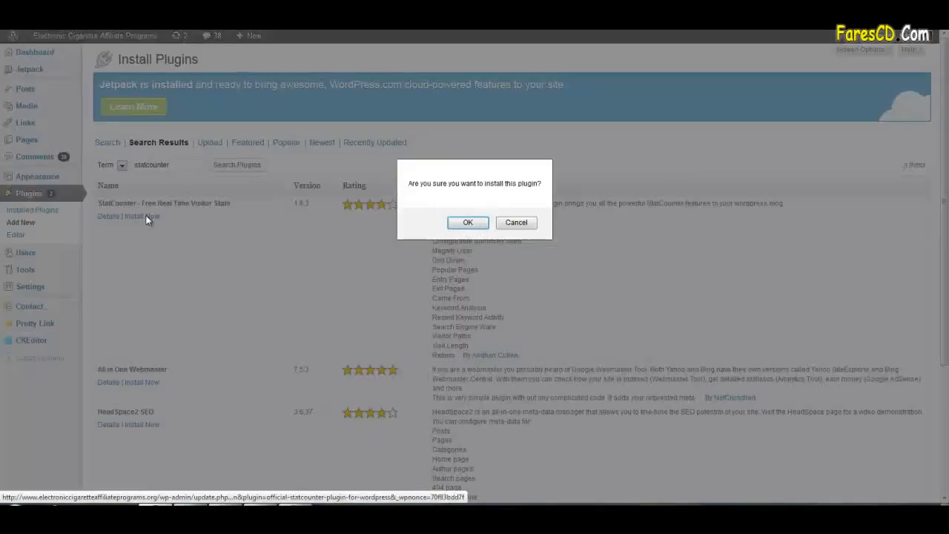
left_click(467, 223)
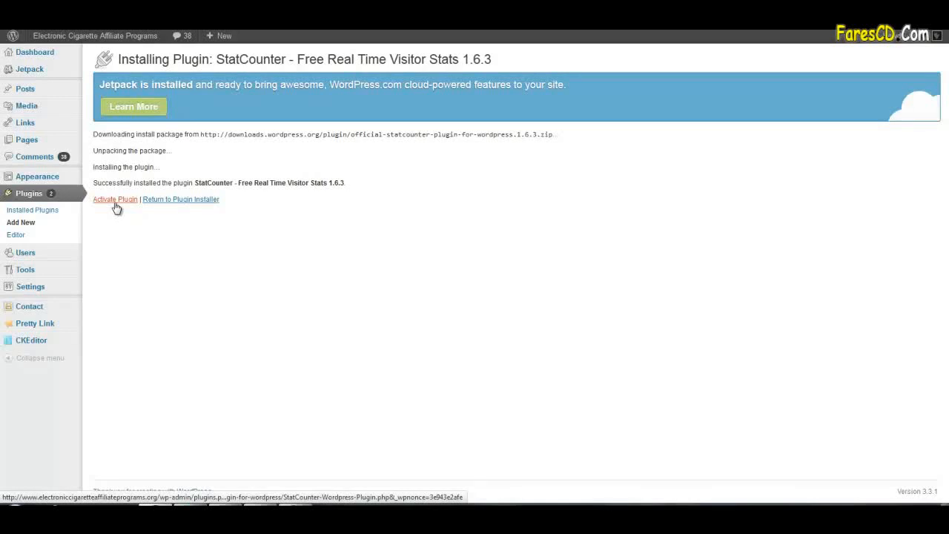
left_click(115, 204)
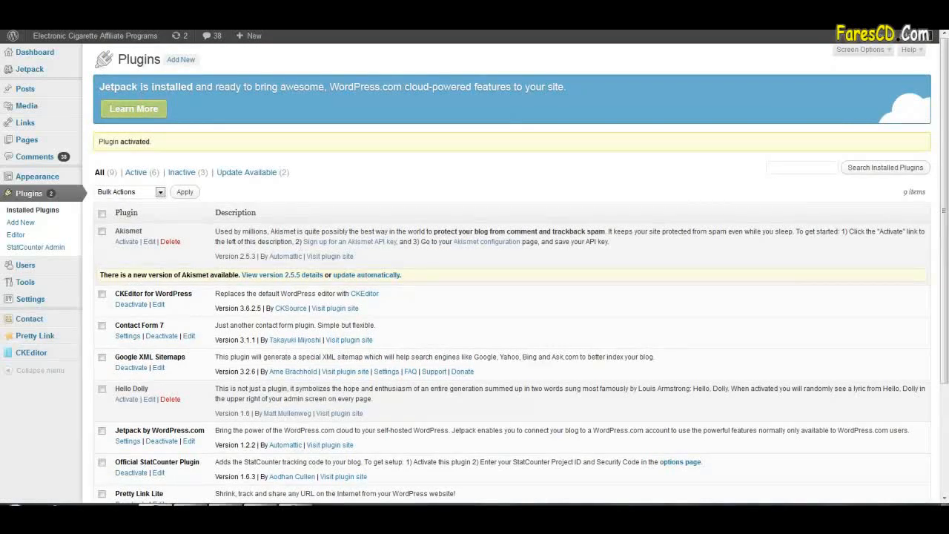
Open the Official StatCounter Plugin's options page and fill in its Project ID with the one copied from the StatCounter installation guide.
scroll(264, 322, "down", 3)
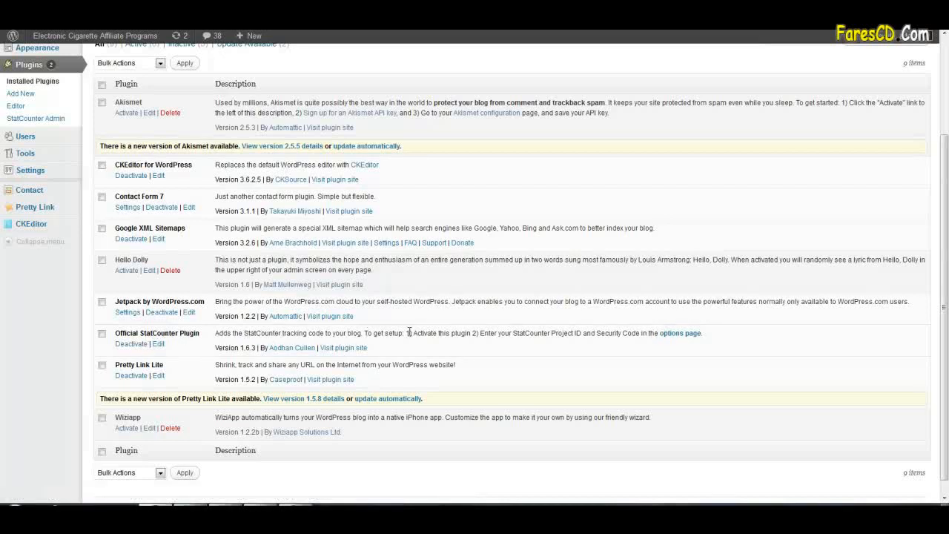
left_click(679, 334)
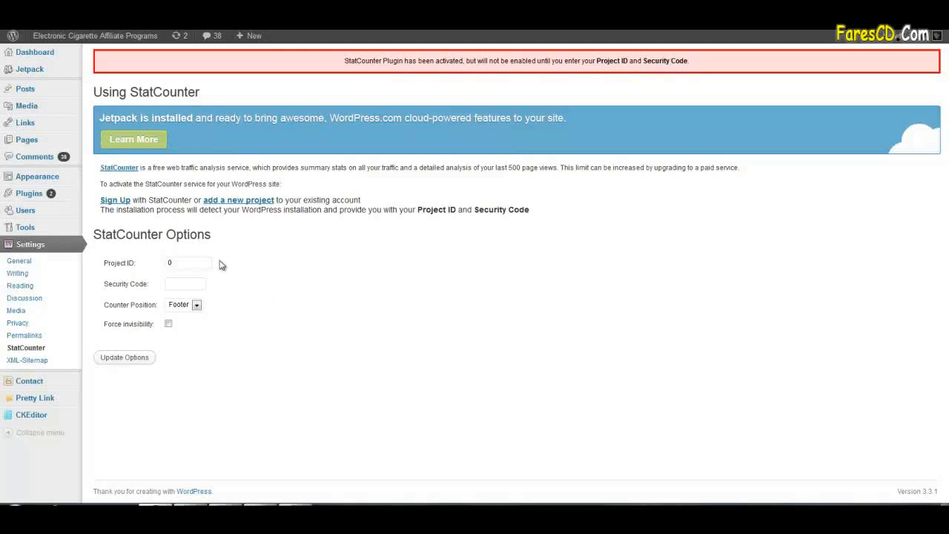
key("ctrl+Tab")
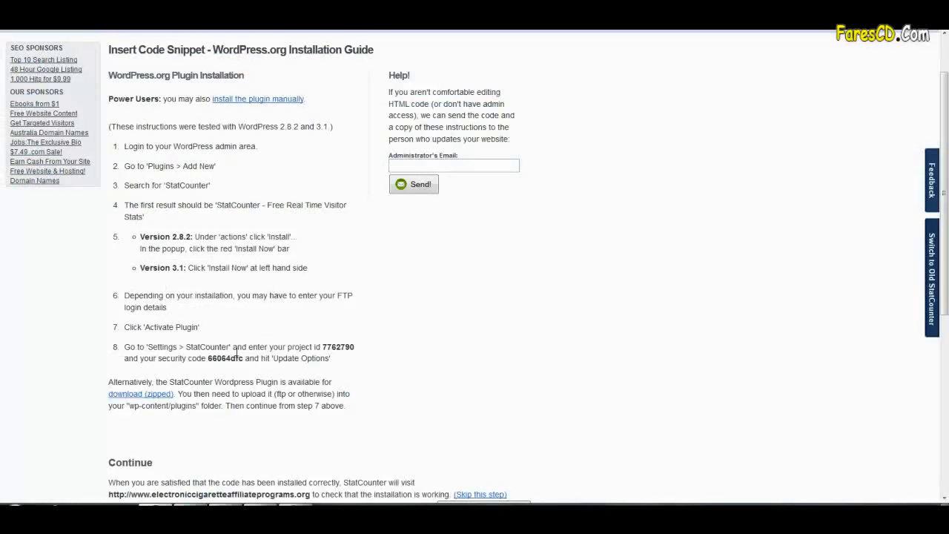
left_click_drag(323, 347, 354, 347)
right_click(354, 348)
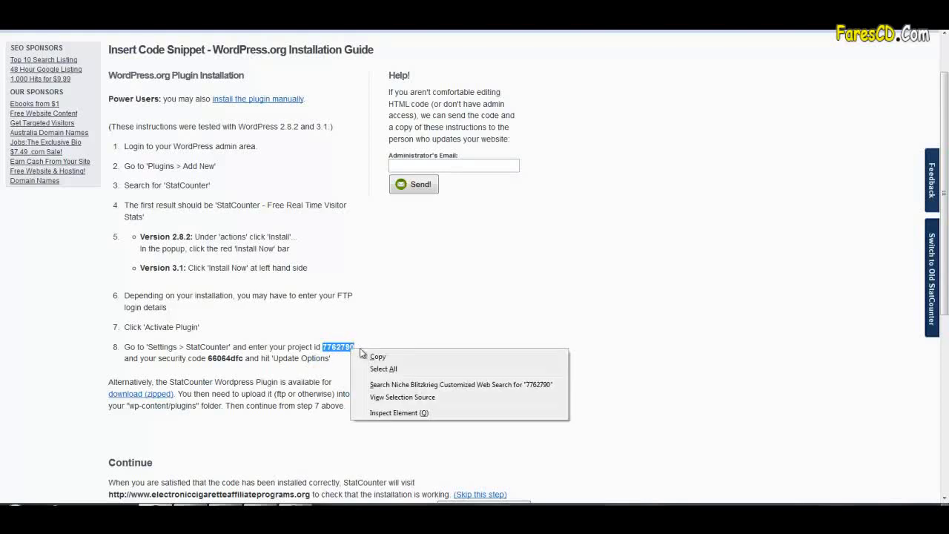
left_click(376, 358)
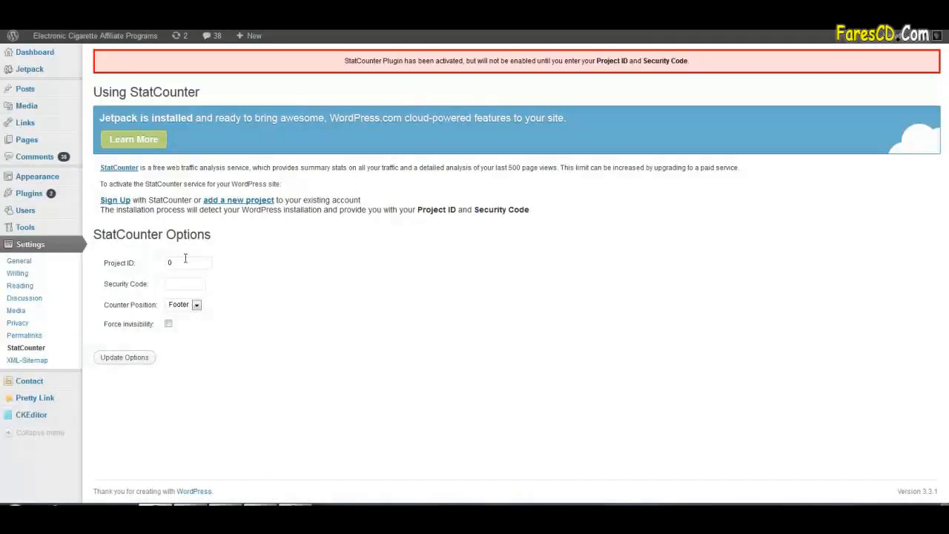
double_click(185, 262)
right_click(183, 262)
left_click(218, 313)
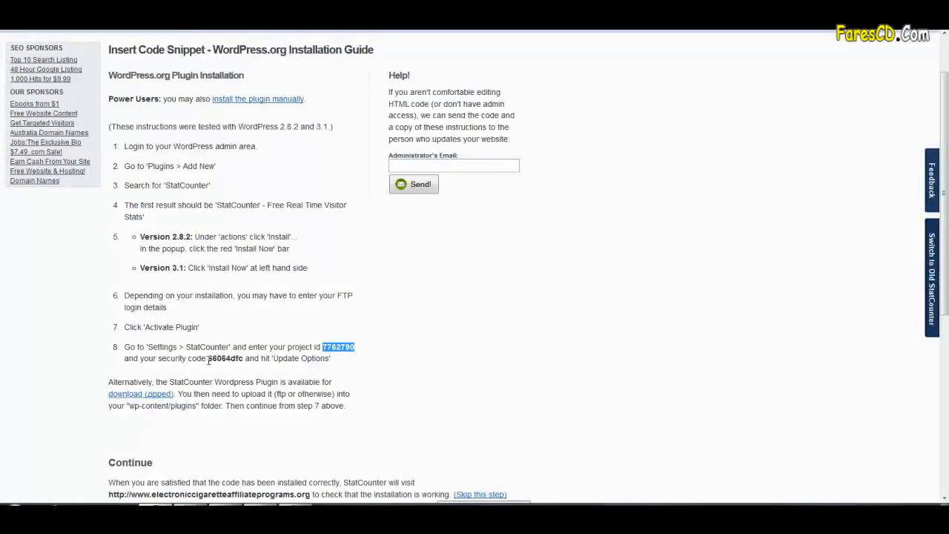
Copy the security code from the StatCounter installation guide and paste it into the WordPress plugin's Security Code field.
mouse_move(209, 360)
left_mouse_down()
mouse_move(244, 360)
mouse_move(208, 361)
left_mouse_up()
right_click(228, 362)
left_click(241, 373)
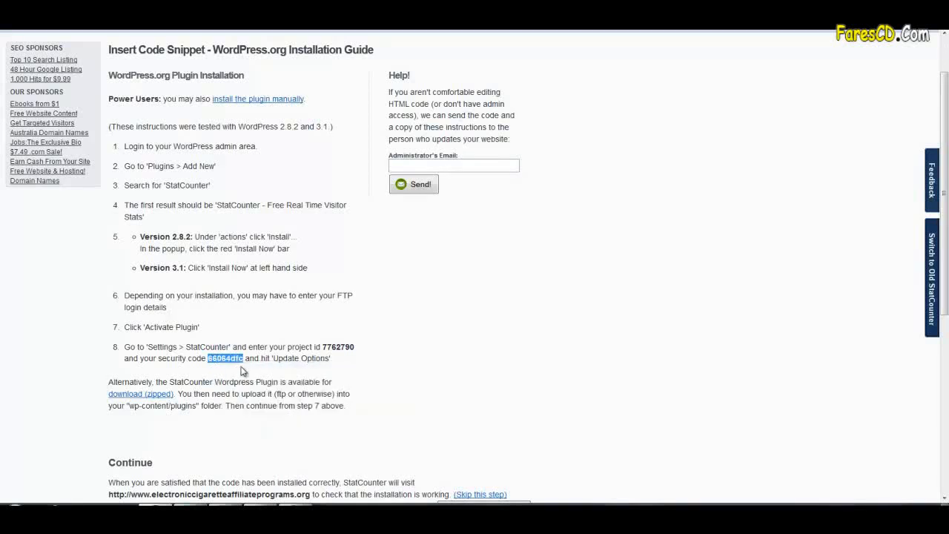
key("ctrl+Tab")
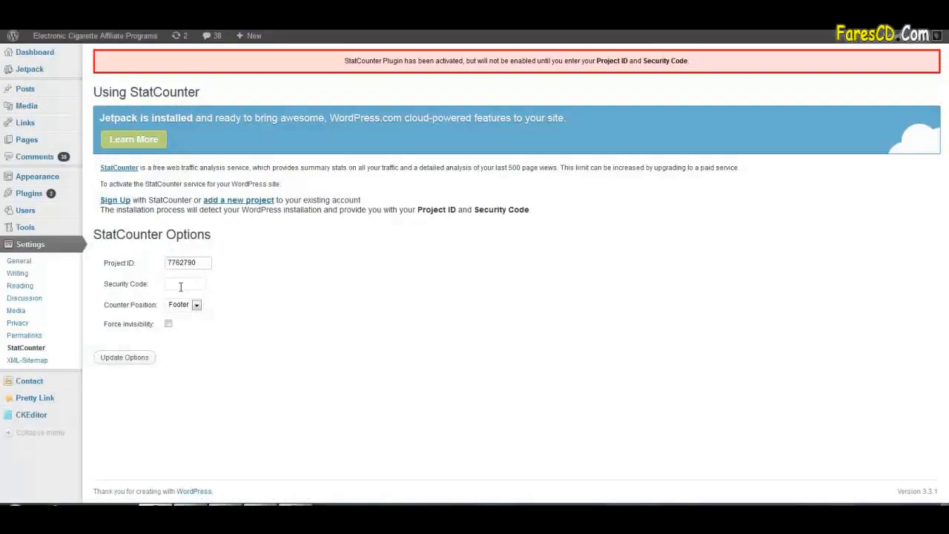
right_click(182, 285)
left_click(211, 337)
Check the Counter Position choices, keep the counter in the Footer, and save the StatCounter plugin options.
left_click(196, 307)
left_click(196, 307)
left_click(197, 306)
left_click(196, 306)
left_click(126, 358)
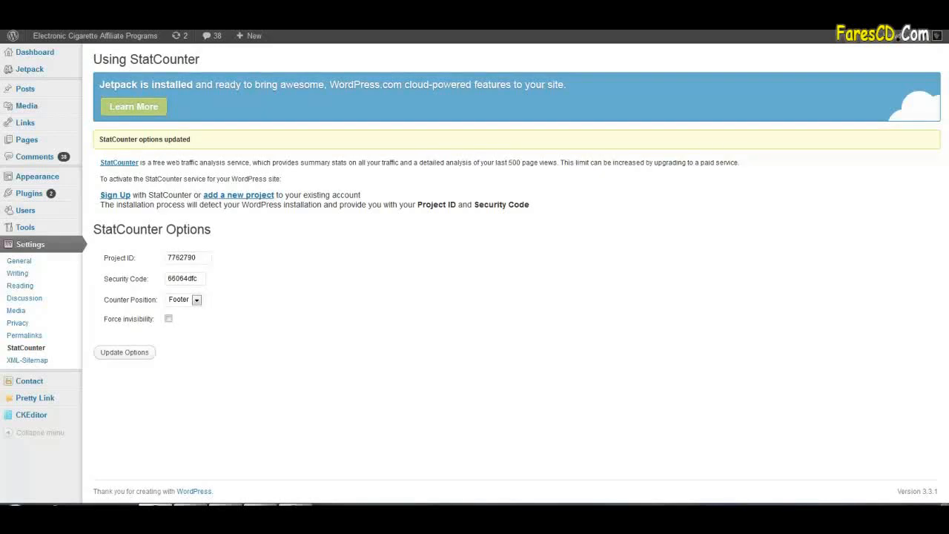
Return to the StatCounter installation guide and run its installation check for the website.
key("alt+Tab")
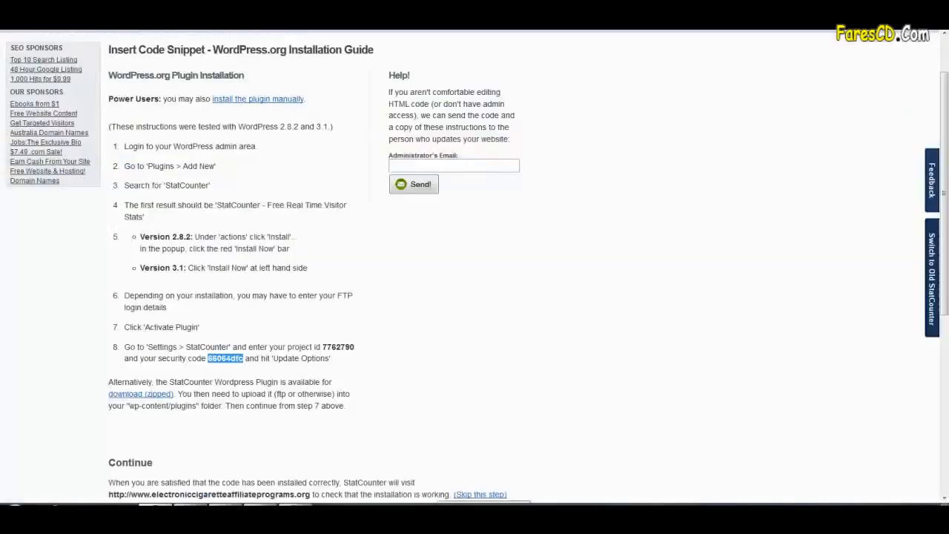
scroll(462, 229, "down", 3)
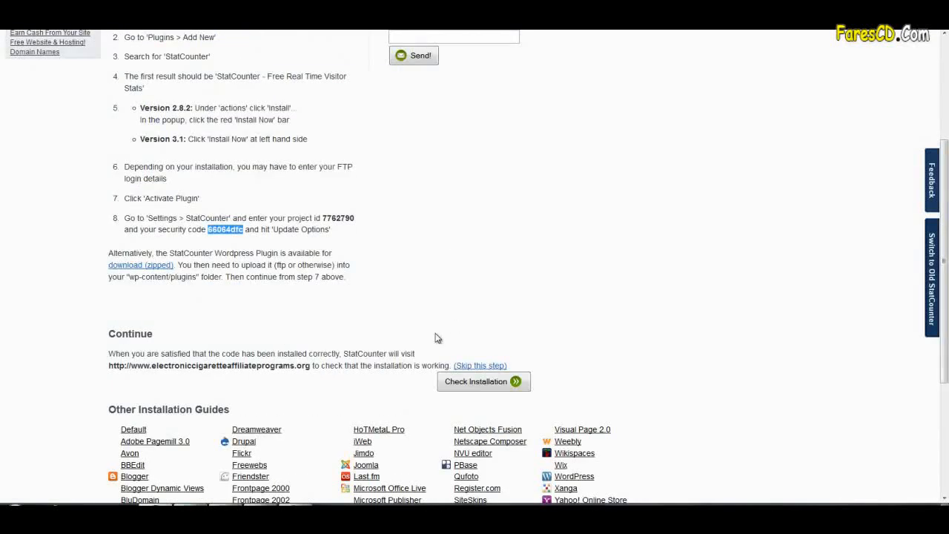
scroll(127, 339, "up", 2)
scroll(128, 340, "up", 2)
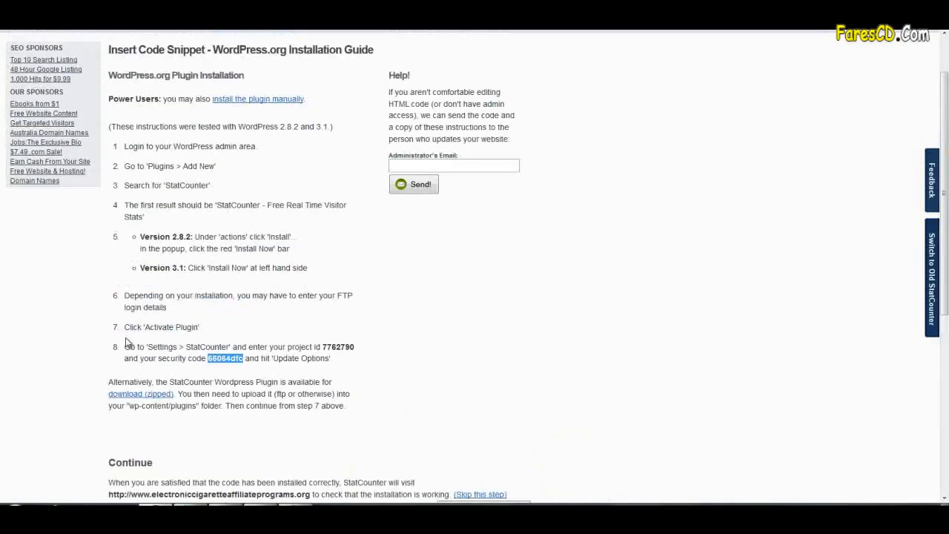
scroll(127, 341, "down", 5)
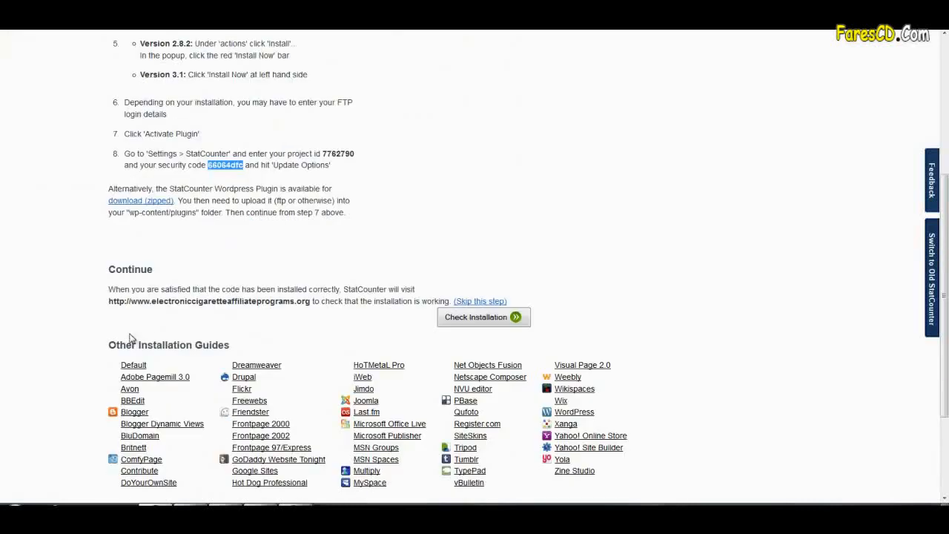
left_click(486, 319)
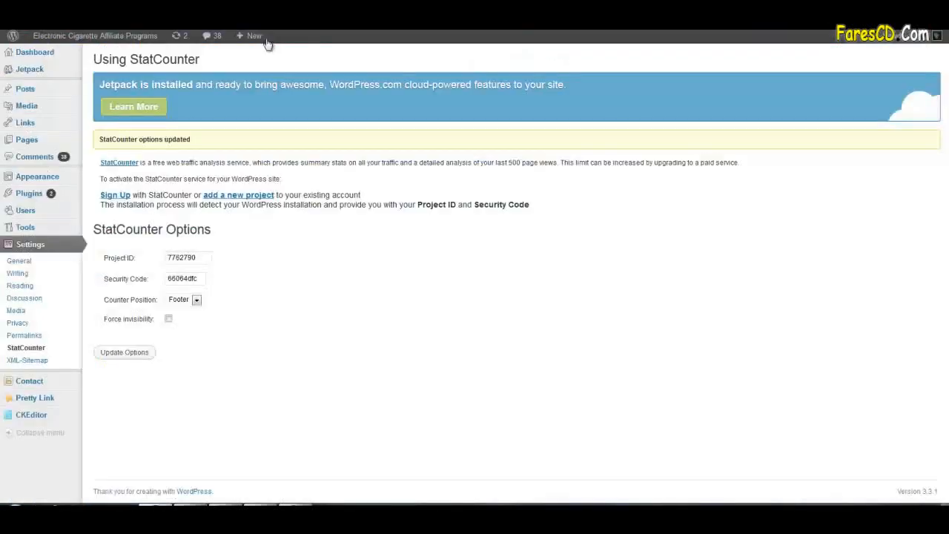
Open the Electronic Cigarette Affiliate Programs site from WordPress and look over its homepage down to the footer.
left_click(110, 41)
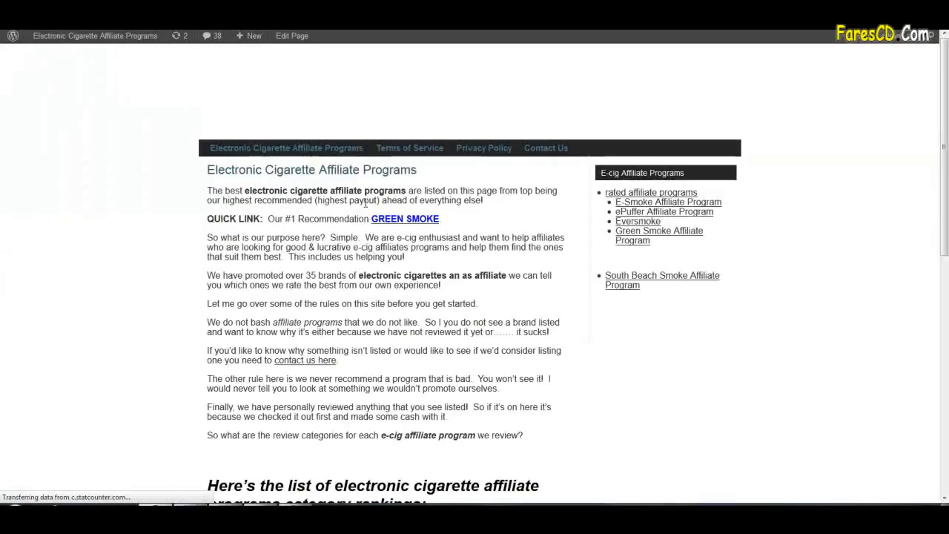
scroll(378, 206, "down", 7)
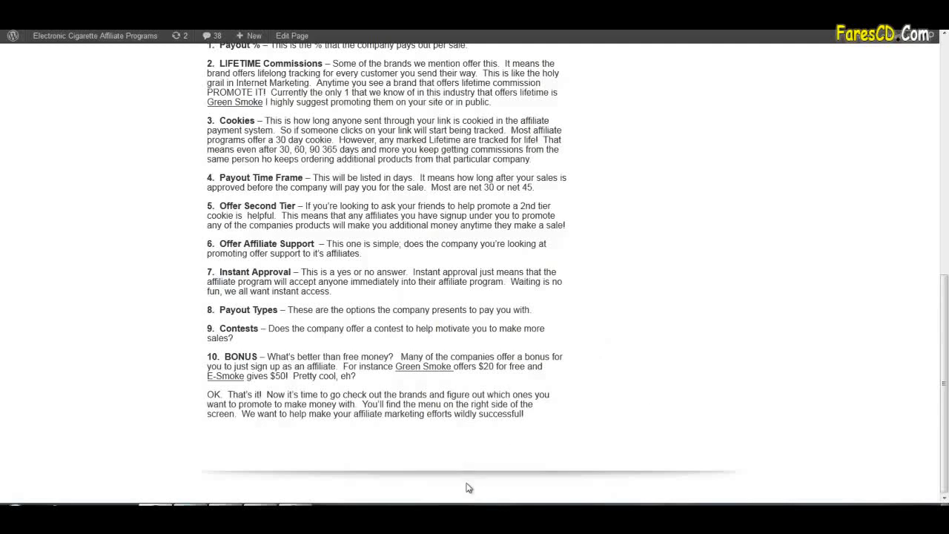
scroll(605, 475, "up", 7)
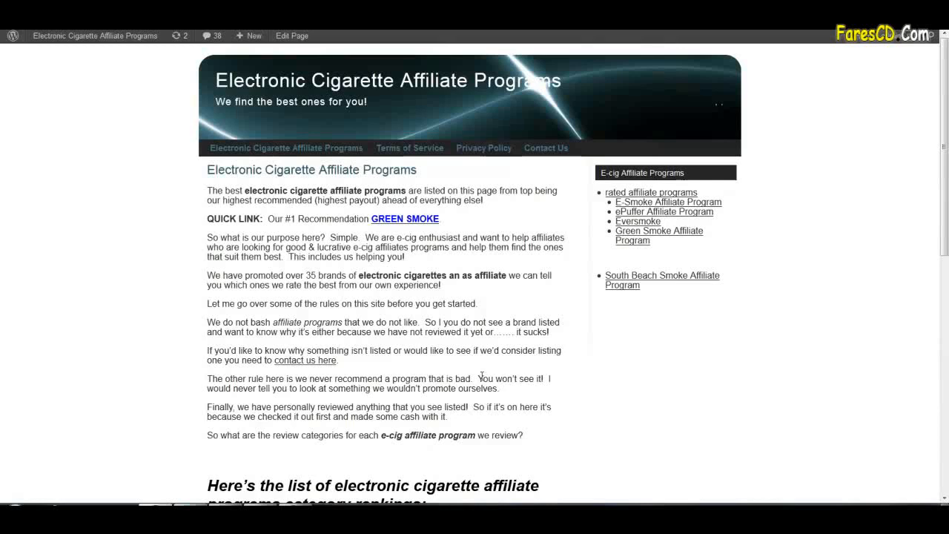
Switch back to StatCounter and review the installation check result and the page-load figures in the projects list.
key("ctrl+Tab")
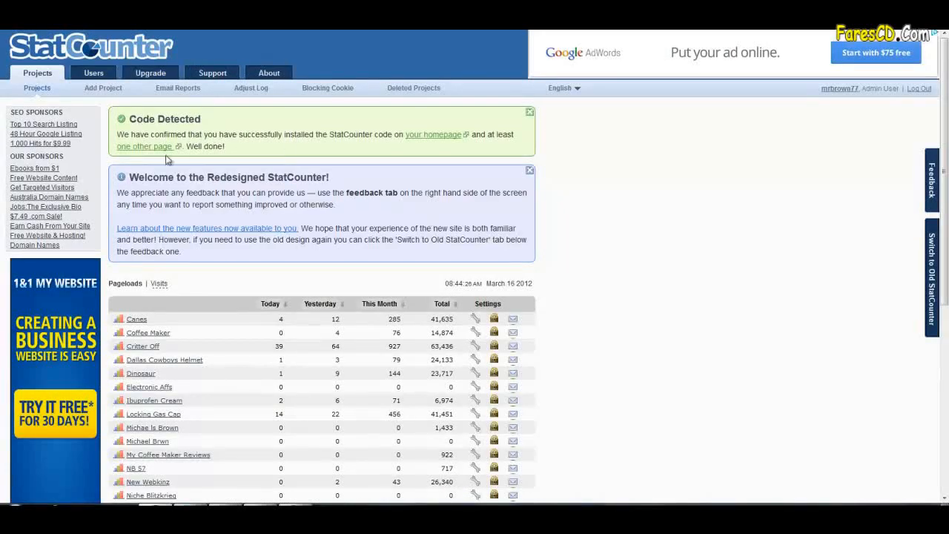
scroll(342, 252, "down", 2)
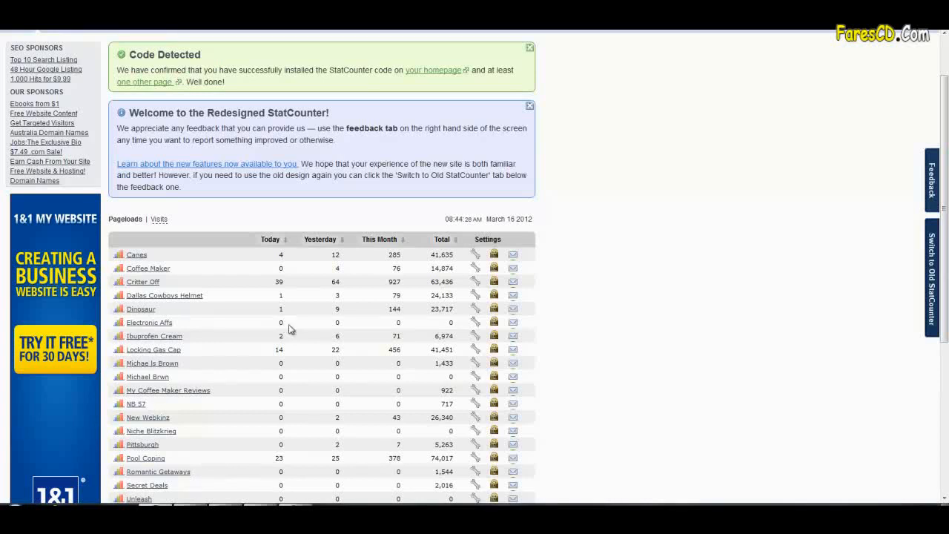
scroll(307, 333, "down", 3)
scroll(307, 333, "up", 1)
scroll(279, 257, "up", 2)
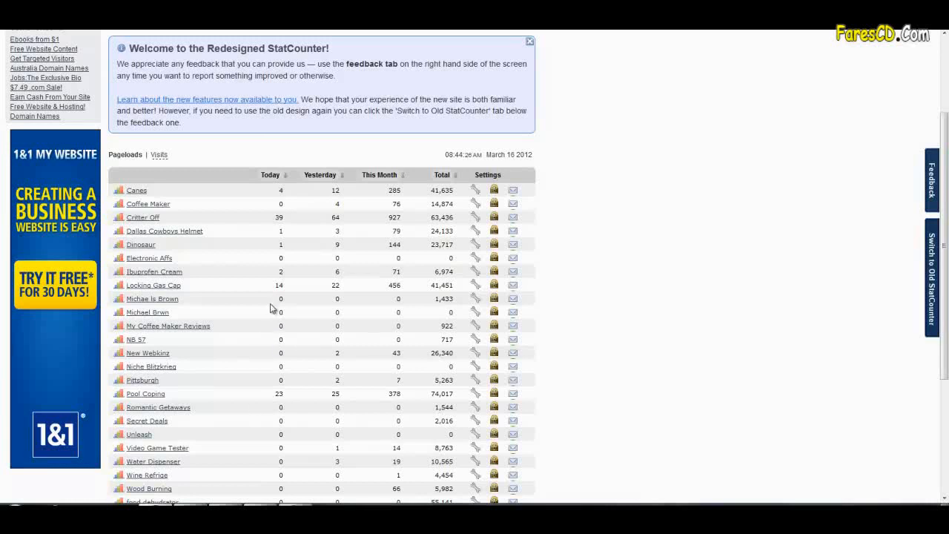
Open the Pool Coping project's traffic summary, revisiting the projects list once for comparison.
left_click(146, 394)
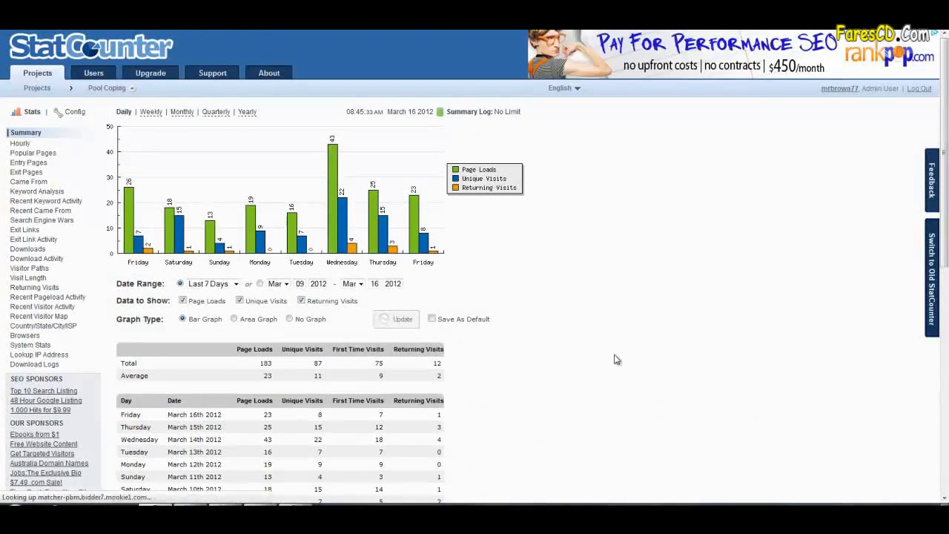
key("alt+Left")
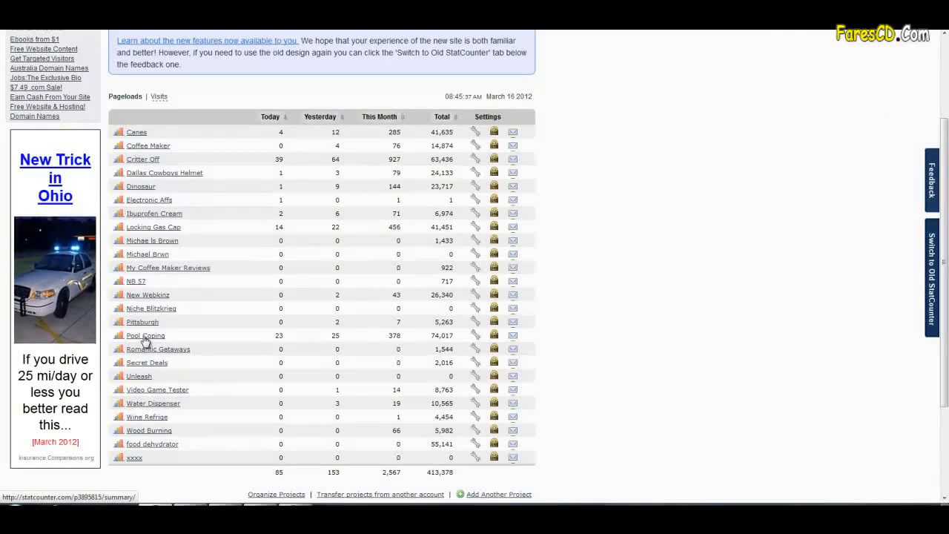
left_click(145, 336)
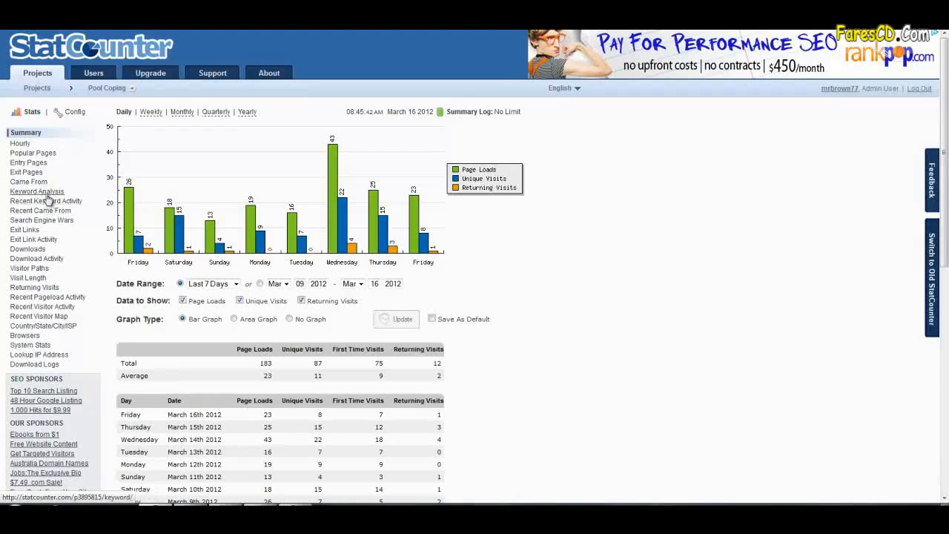
Examine the search terms in the Pool Coping project's Keyword Analysis report.
left_click(46, 195)
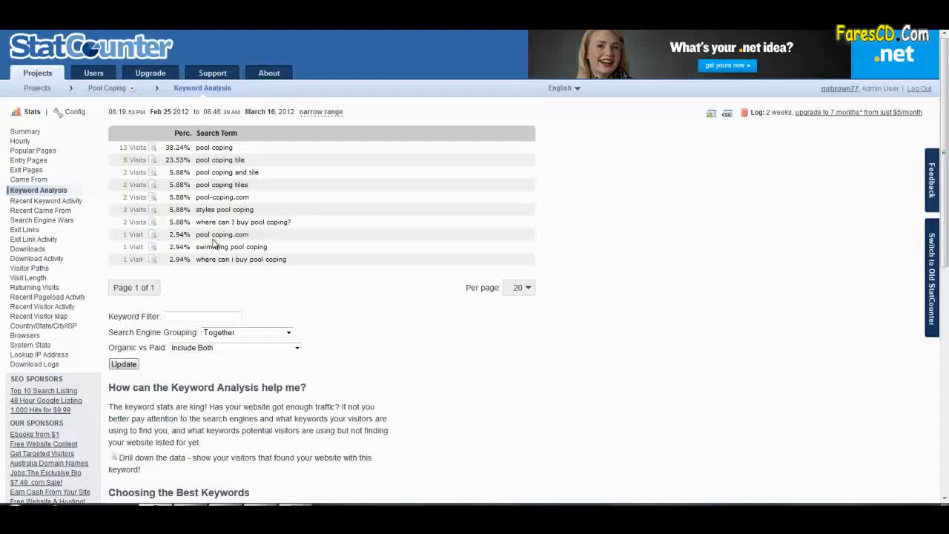
scroll(221, 256, "down", 1)
scroll(221, 256, "up", 1)
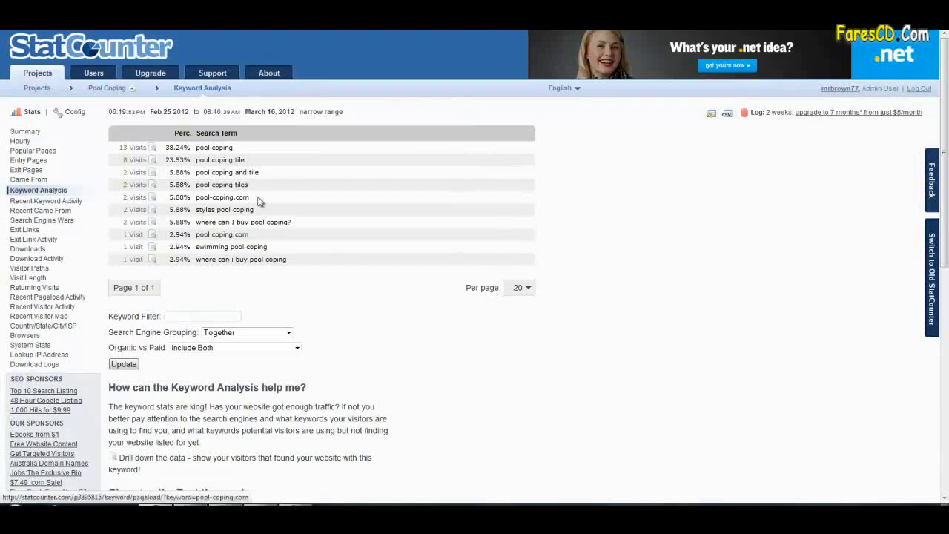
View the Pool Coping project's Recent Came From activity and its Search Engine Wars report.
left_click(55, 212)
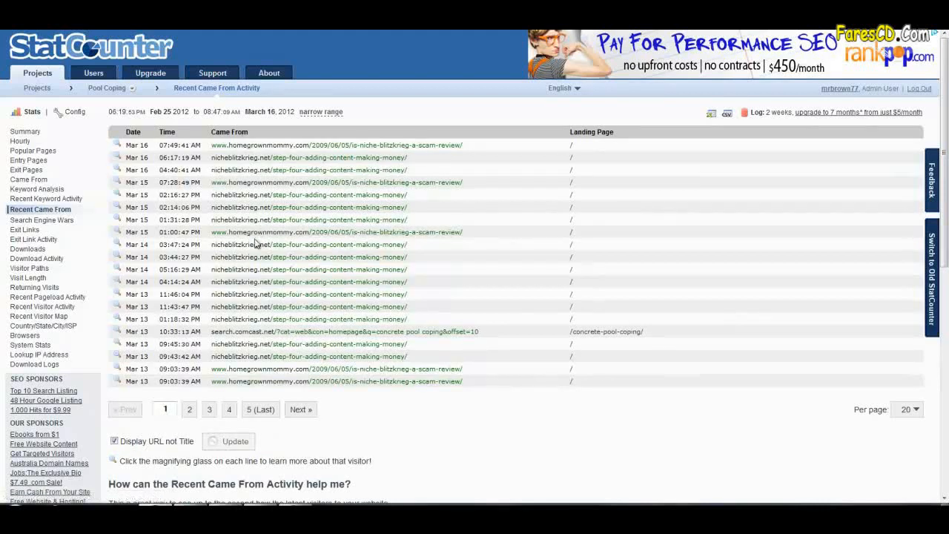
left_click(66, 223)
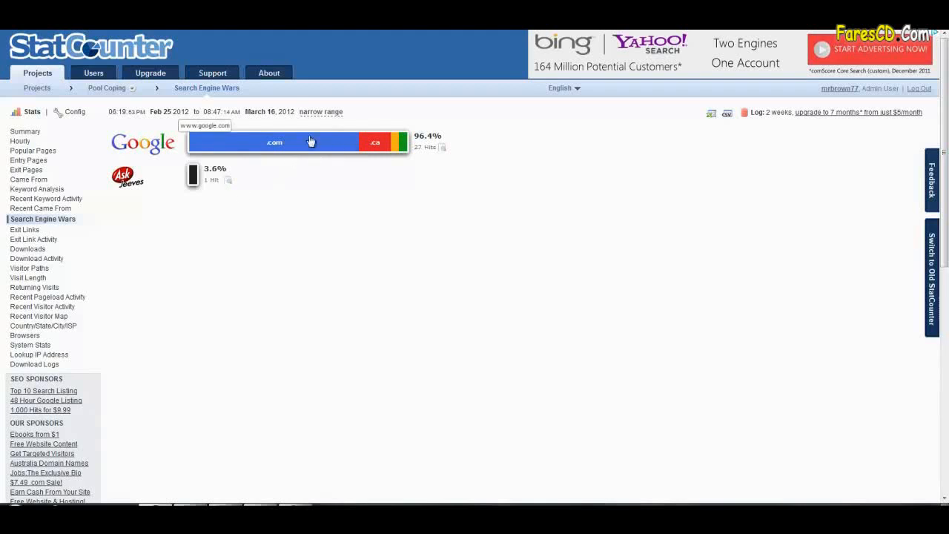
Examine the Returning Visits report for the Pool Coping project, including its chart and explanatory text.
left_click(48, 288)
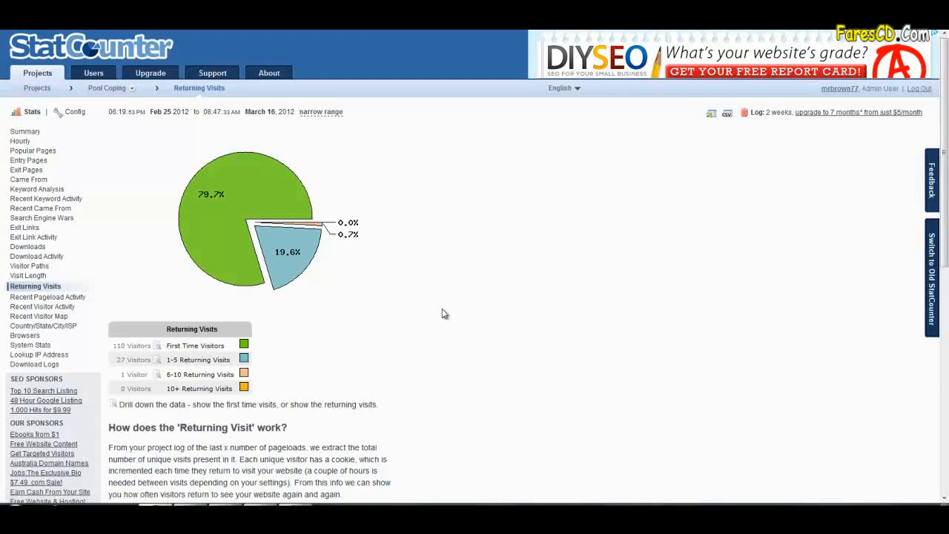
scroll(443, 314, "down", 5)
scroll(425, 306, "down", 2)
scroll(424, 303, "up", 7)
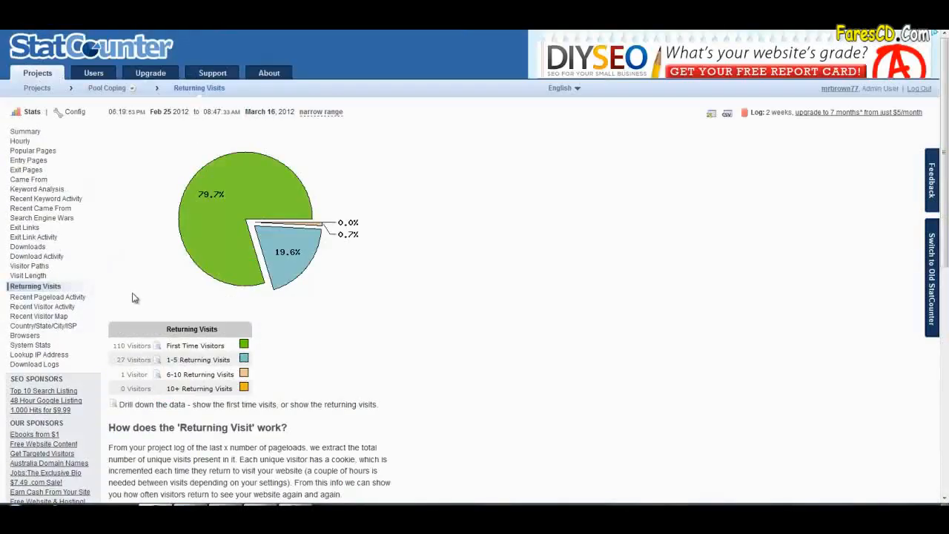